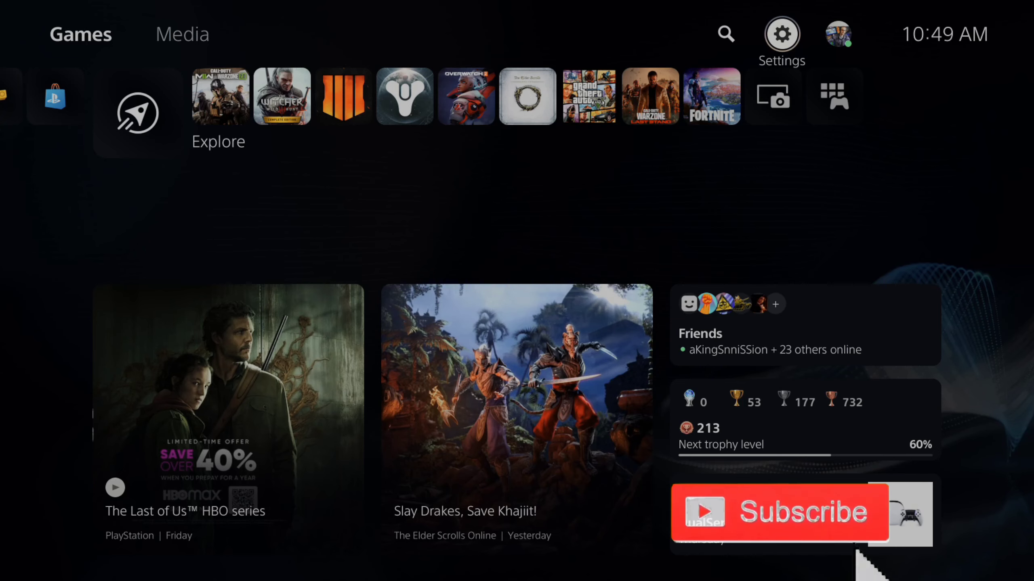
- Open Network settings, review the wired connection's status and IP details, then go back
key(Return)
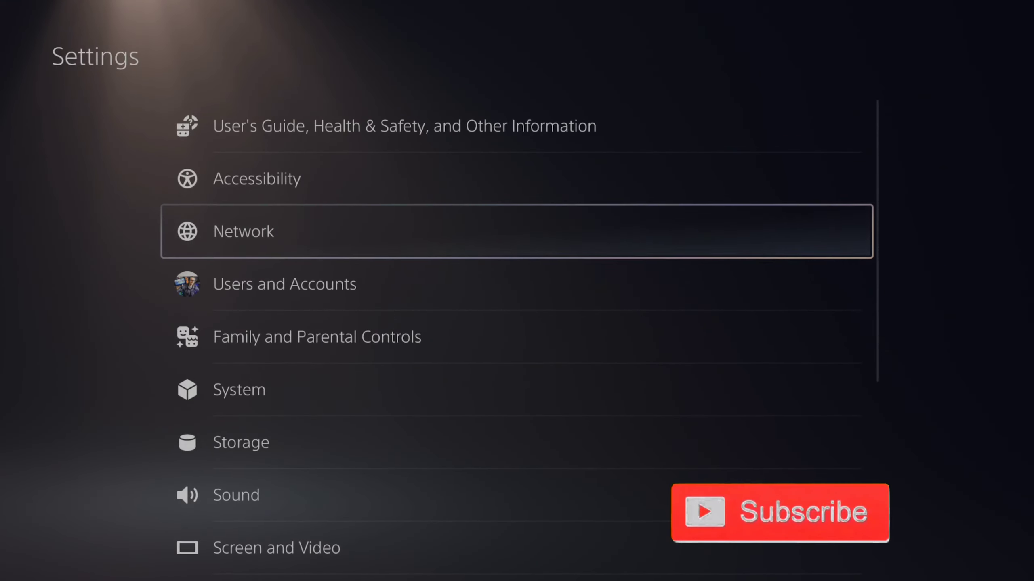
key(Return)
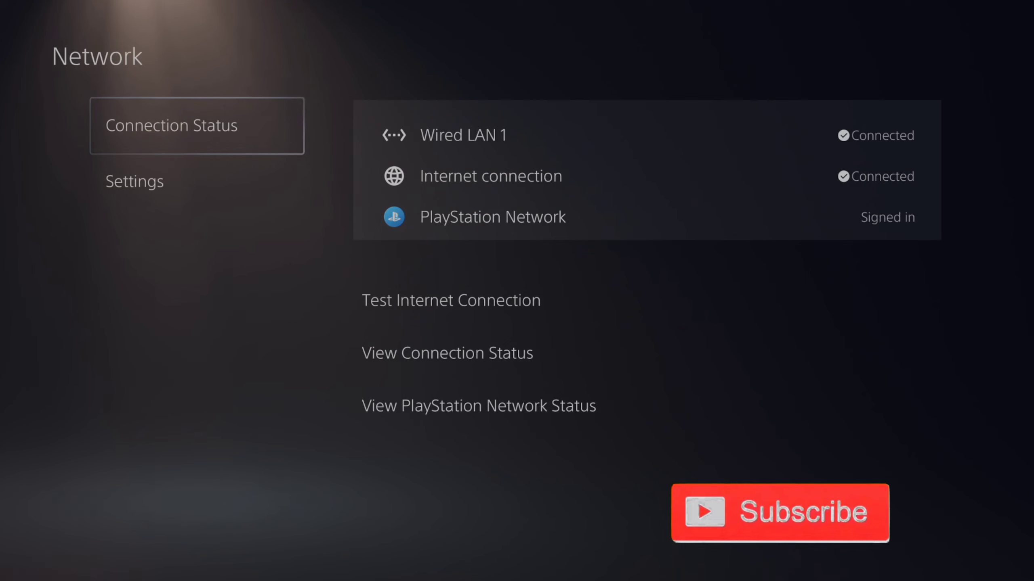
key(Right)
key(Down)
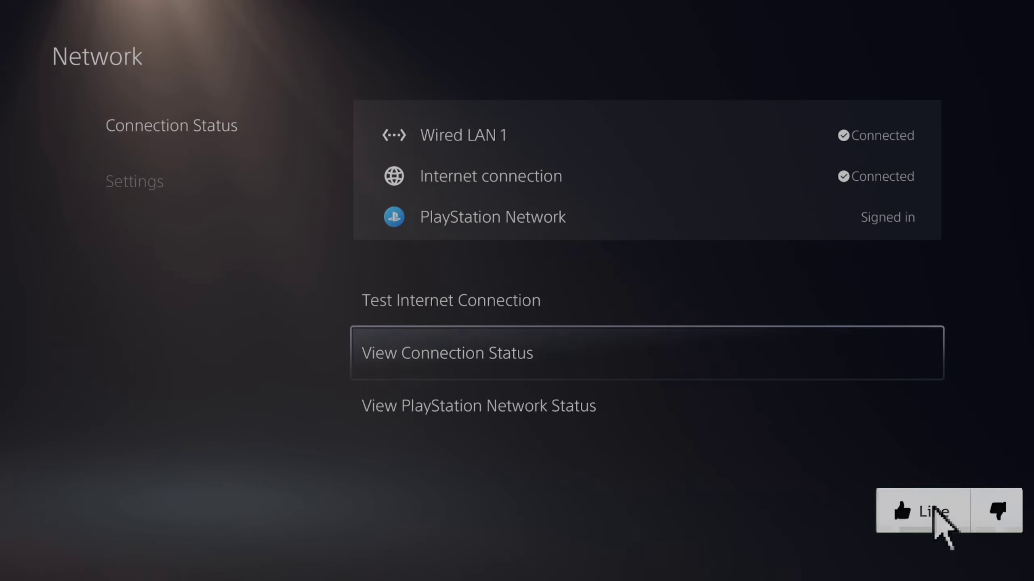
key(Return)
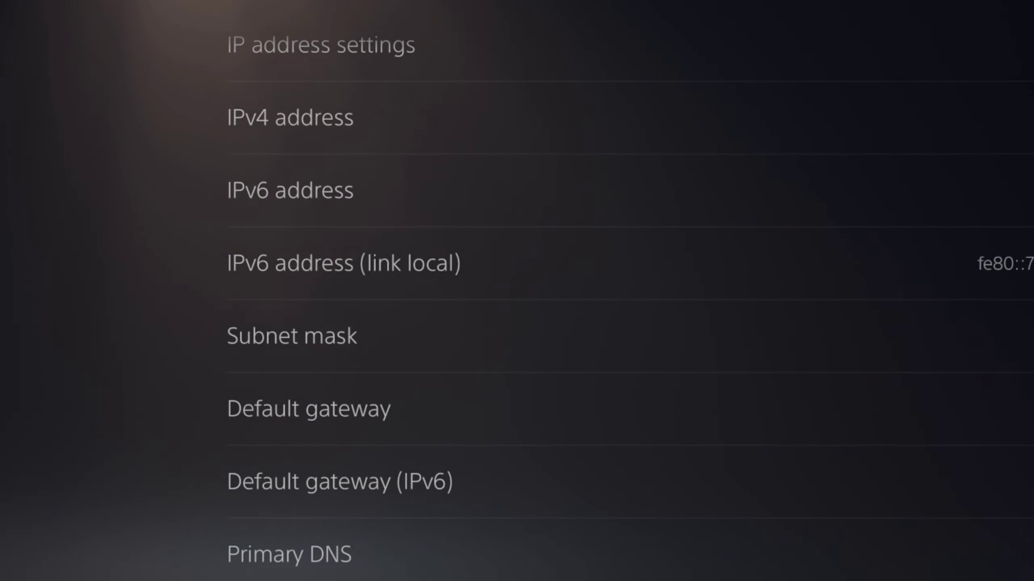
key(Escape)
- Open Advanced Settings for Wired LAN 1 from the Set Up Internet Connection list
key(Left)
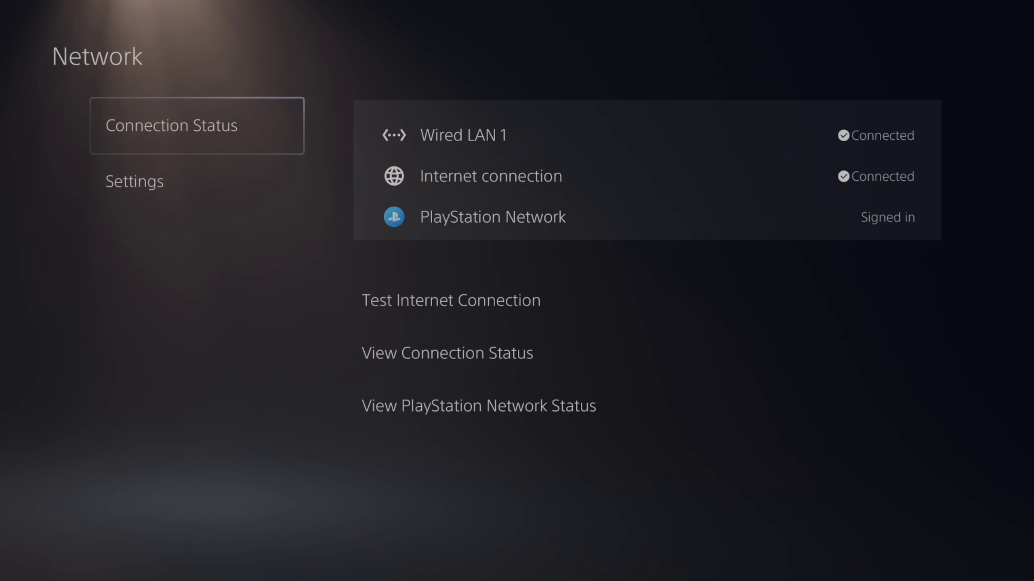
key(Down)
key(Right)
key(Down)
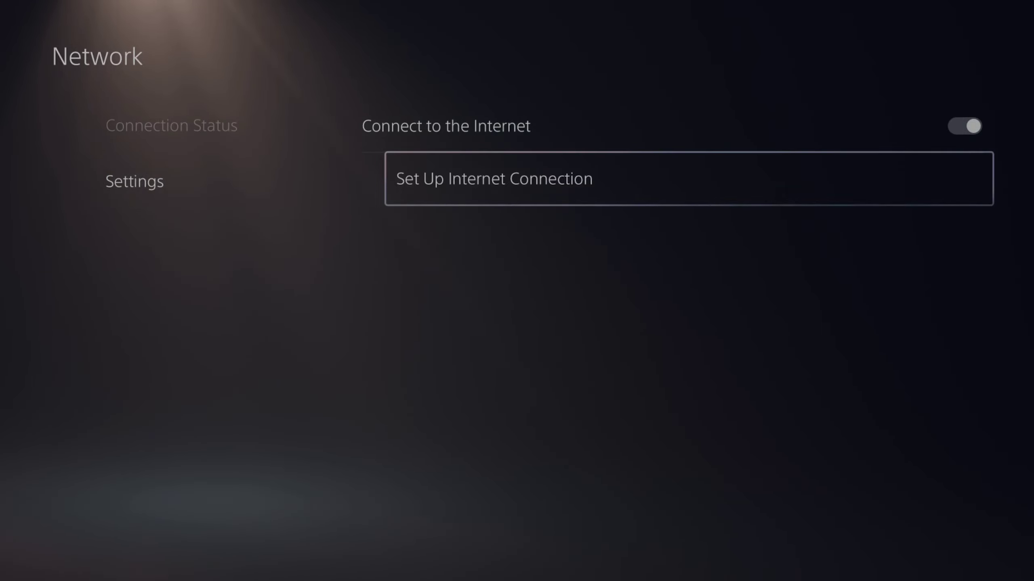
key(Return)
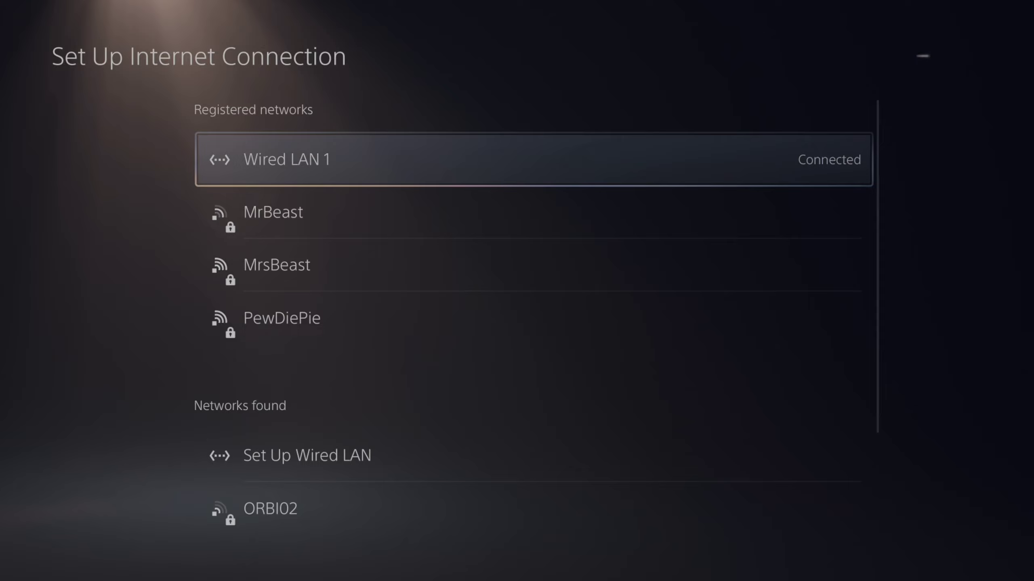
key(Menu)
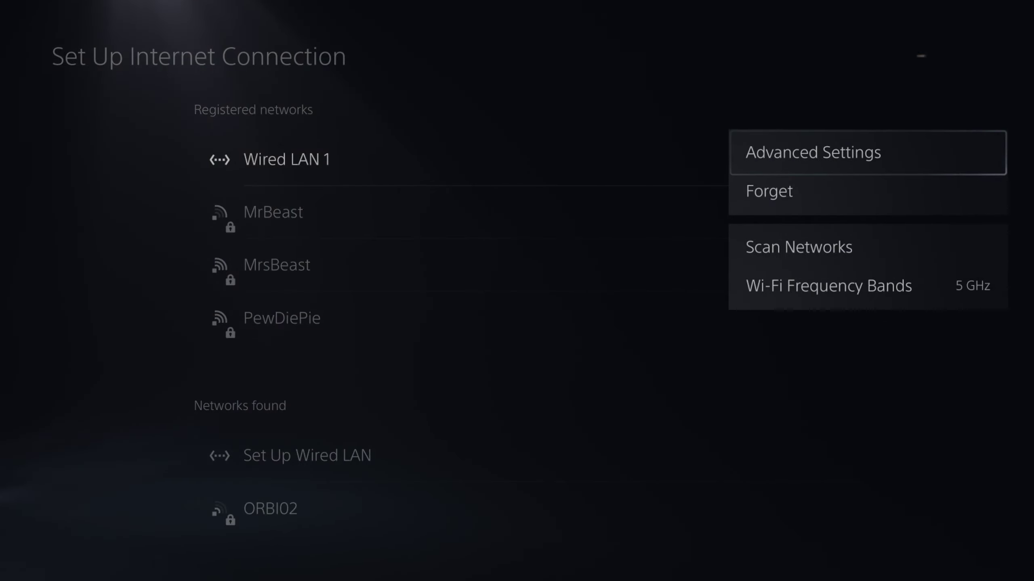
key(Return)
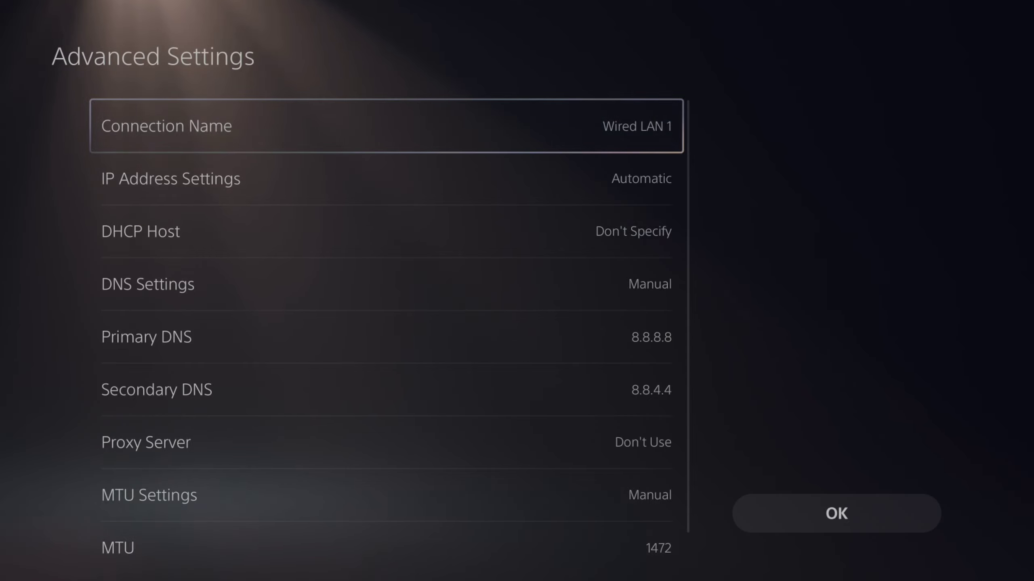
- Switch Wired LAN 1's IP Address Settings to Manual and move to the IPv4 Address field
key(Down)
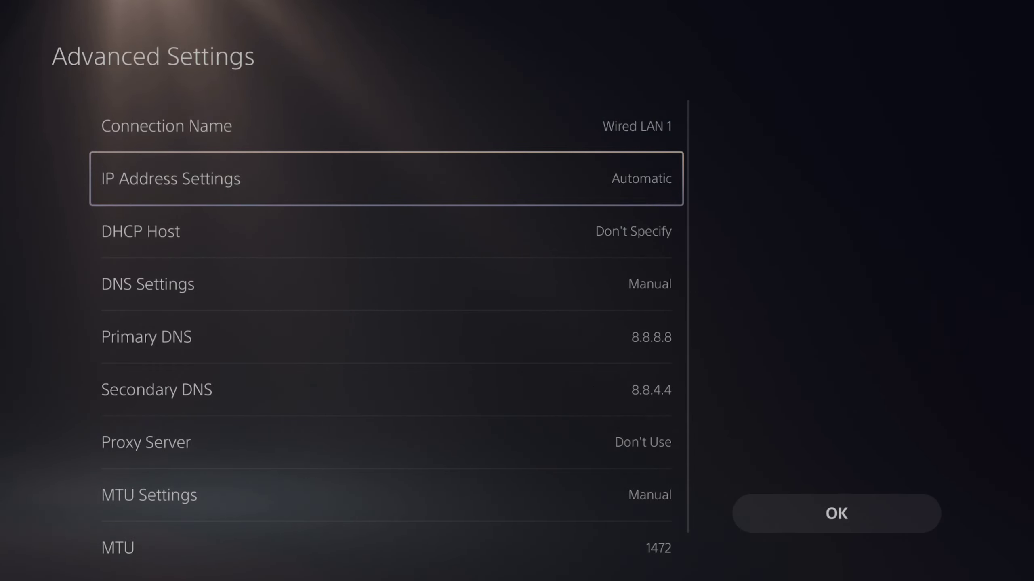
key(Return)
key(Down)
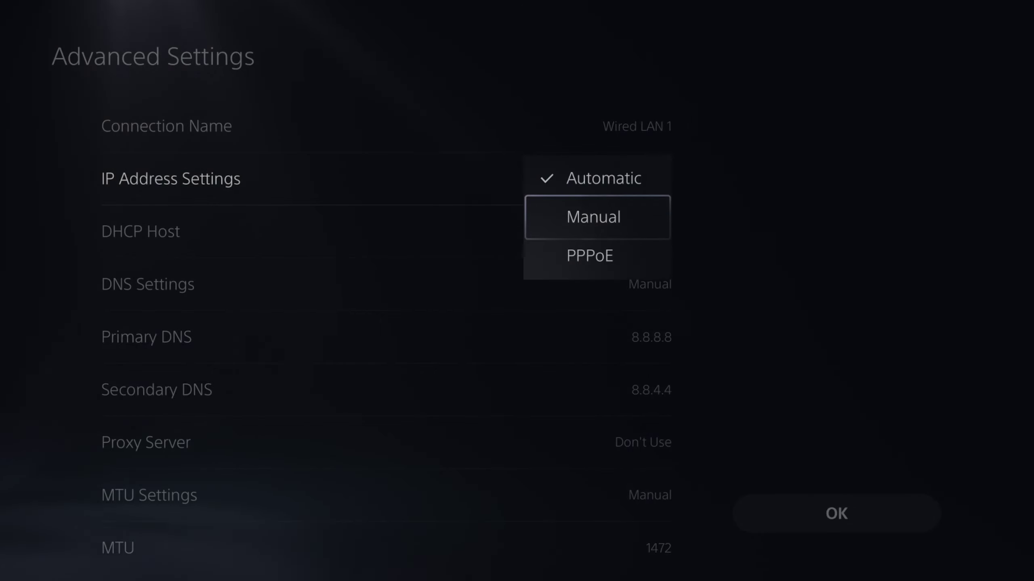
key(Return)
key(Down)
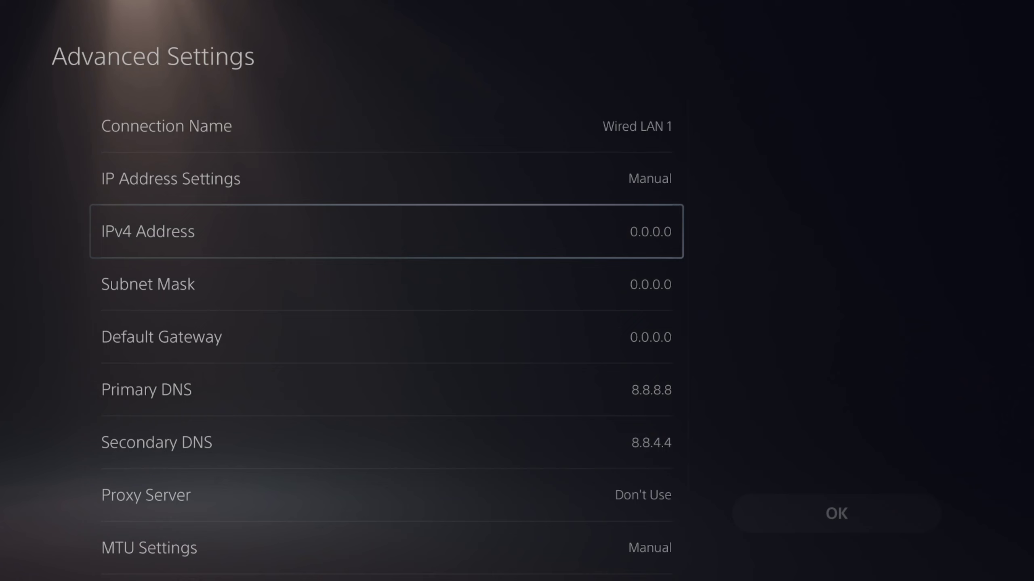
key(Down)
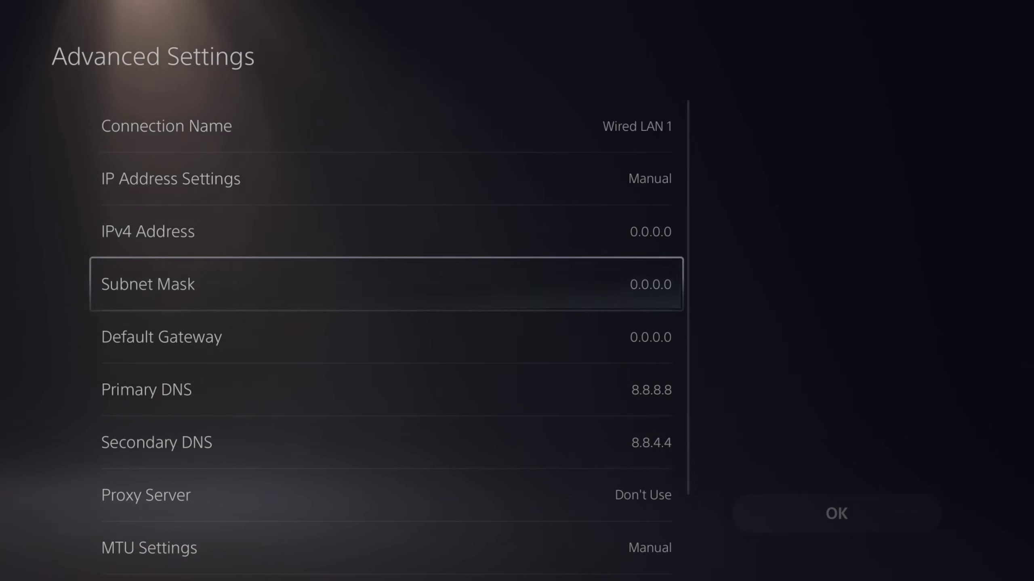
key(Down)
key(Up)
key(Up)
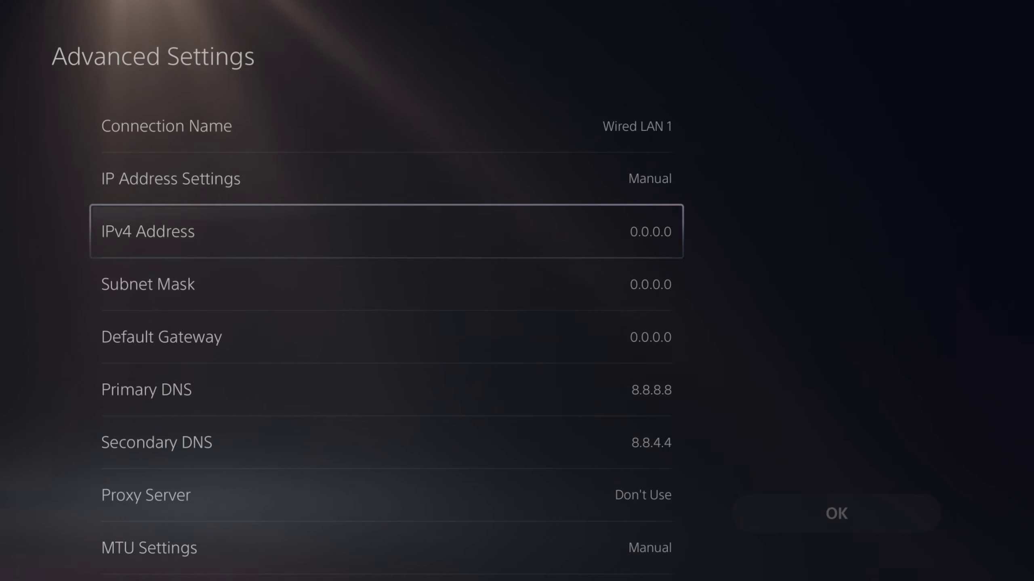
- Enter the IPv4 address as 192.168.1.1 using the on-screen numeric keypad
key(Return)
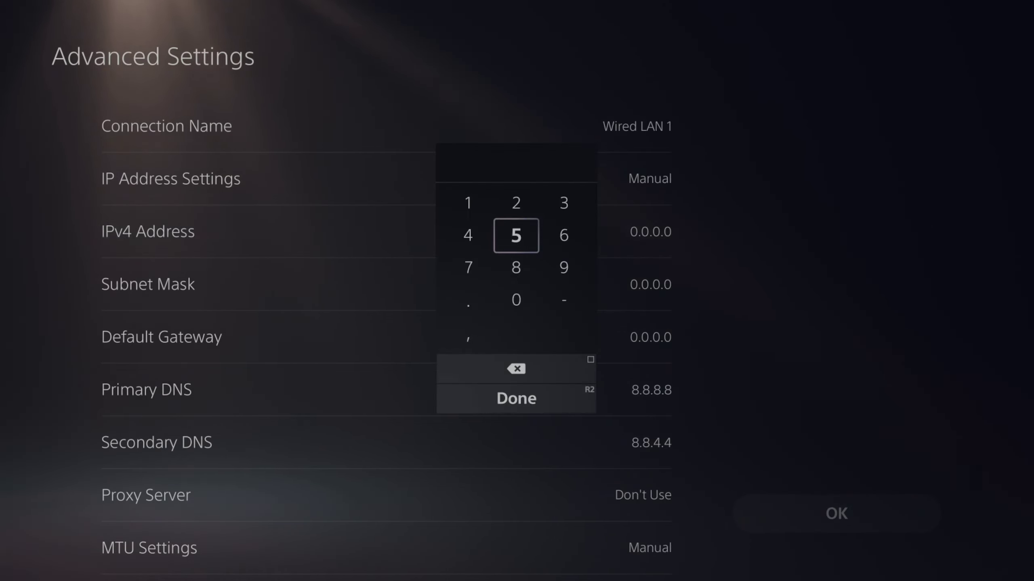
key(Up)
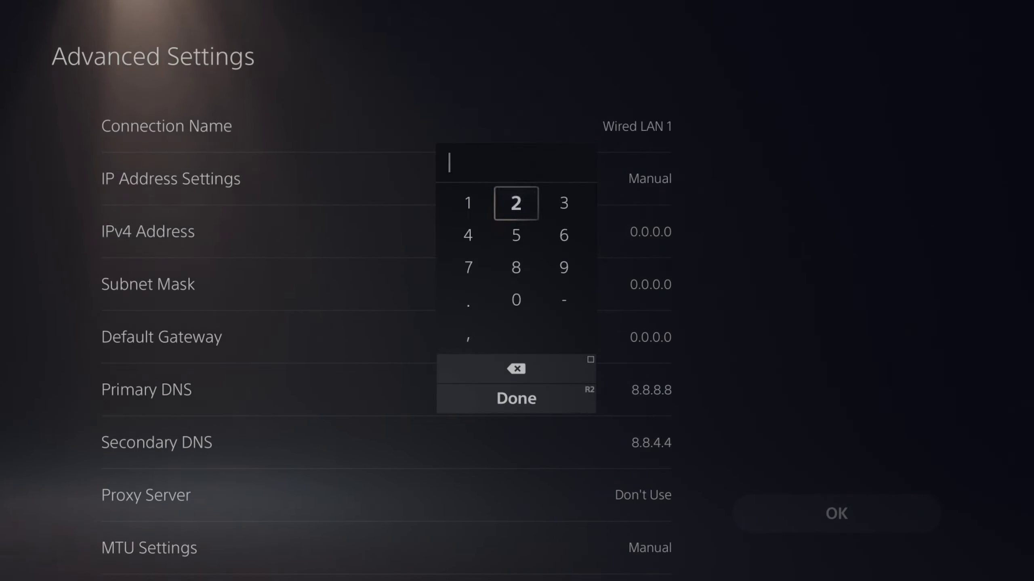
key(Left)
text(1)
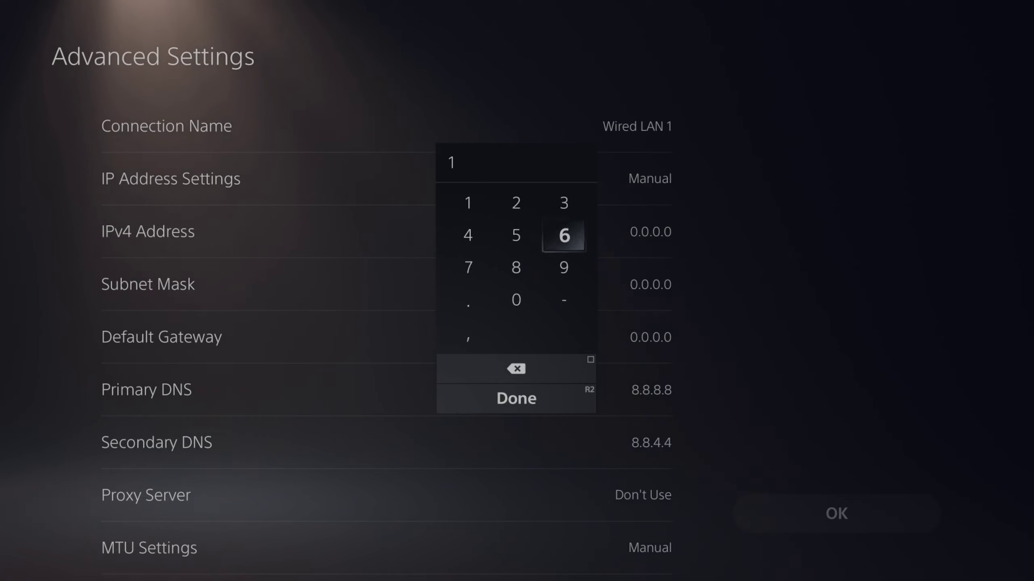
text(92)
key(Down)
key(Down)
key(Down)
text(.)
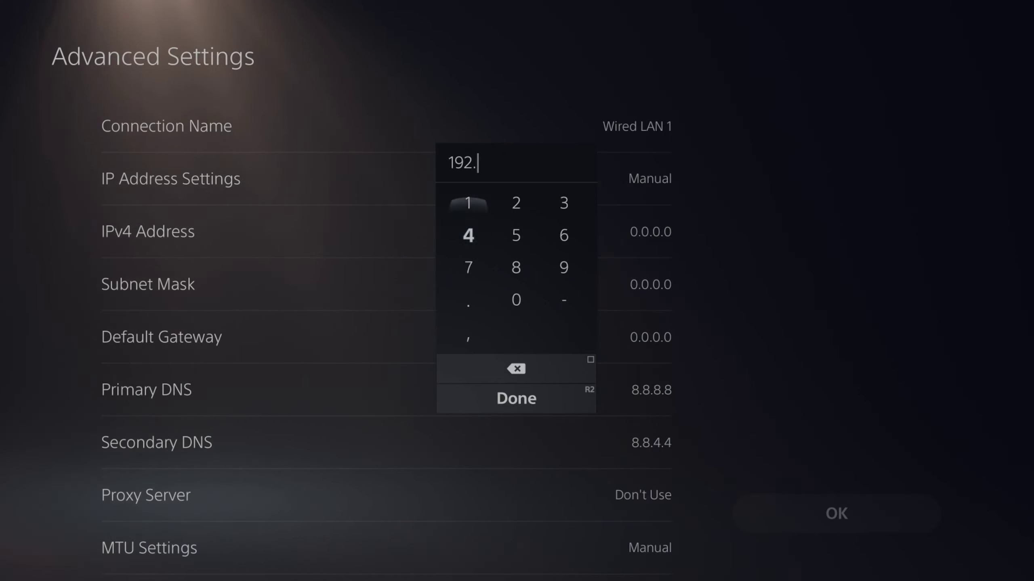
text(1)
key(Right)
key(Right)
text(6)
key(Left)
key(Down)
text(8)
key(Left)
key(Down)
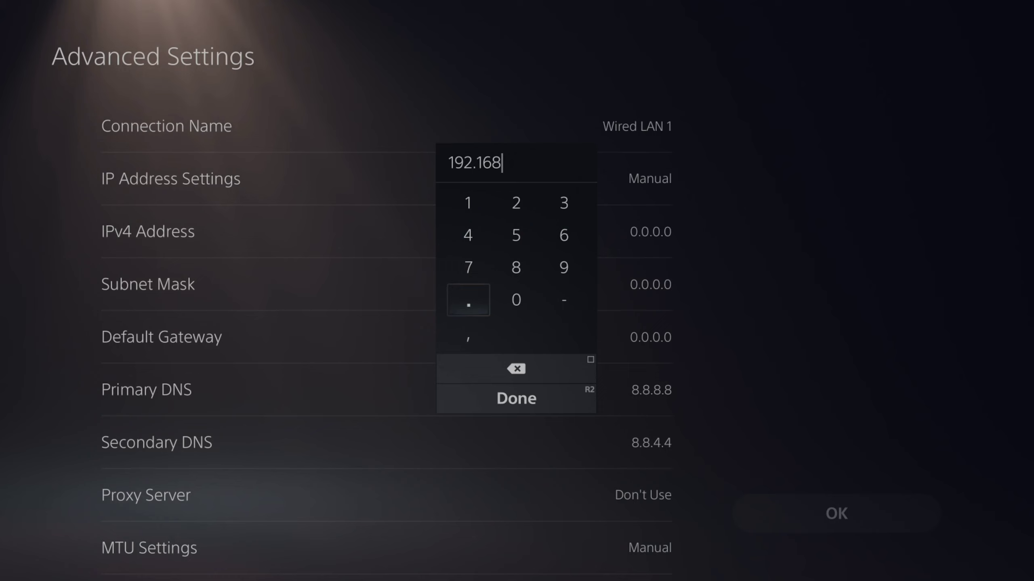
text(.)
key(Up)
key(Up)
key(Up)
text(1)
key(Down)
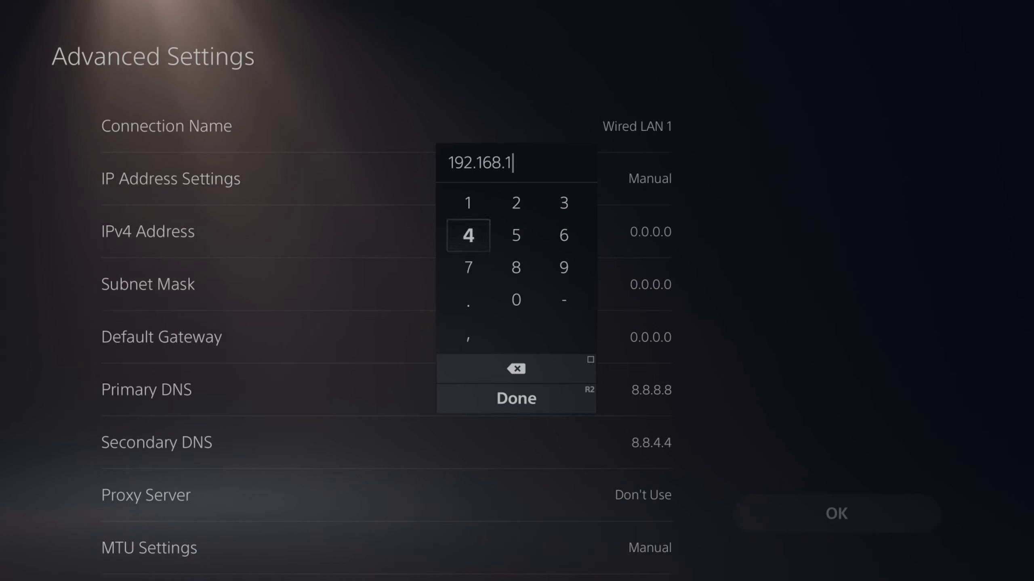
key(Down)
key(Down)
text(.)
key(Up)
key(Up)
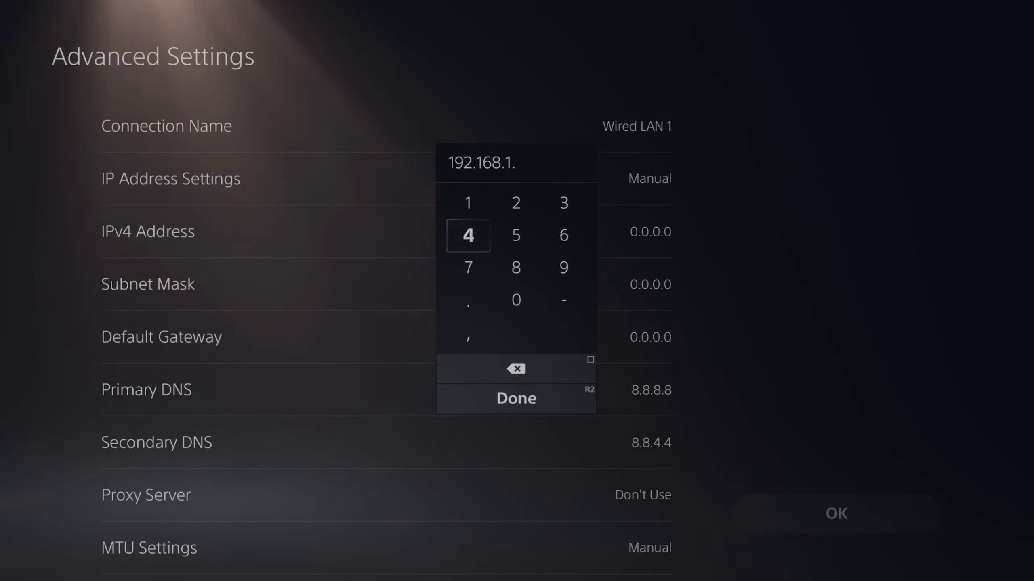
key(Up)
text(1)
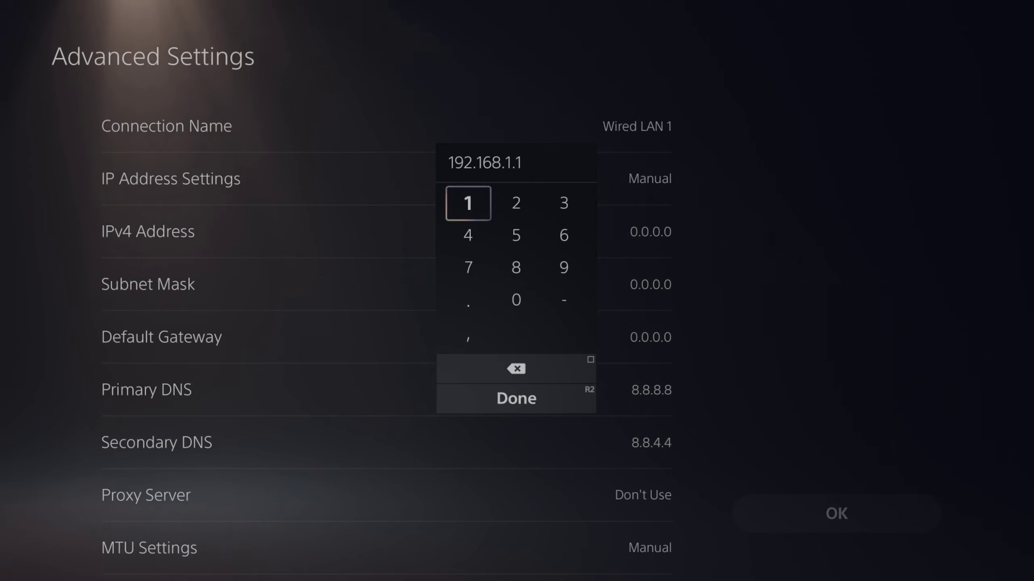
- Replace the trailing 1 with 2 and confirm the IPv4 address 192.168.1.2
key(BackSpace)
key(Right)
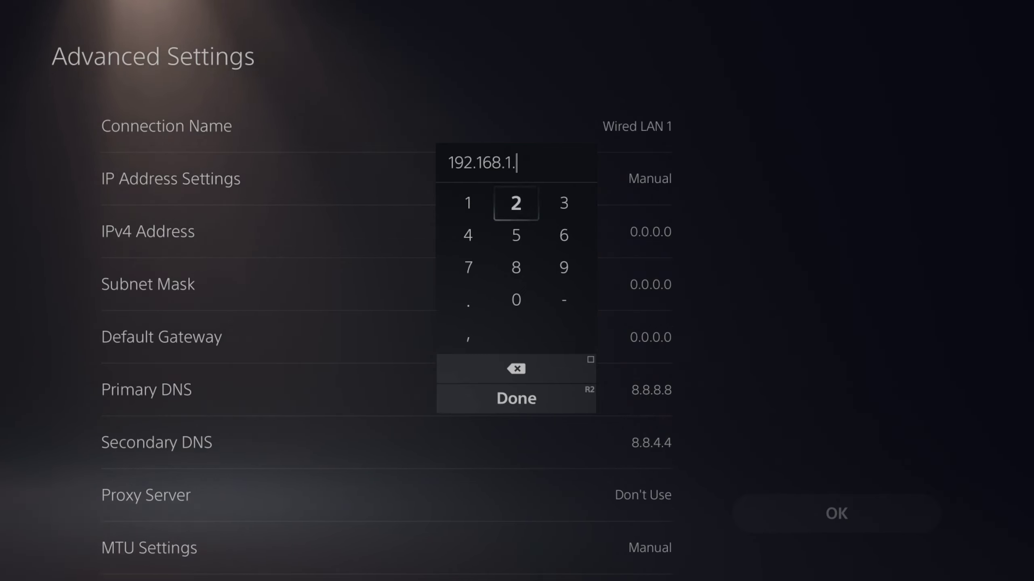
text(2)
key(Down)
key(Down)
key(Down)
key(Down)
key(Down)
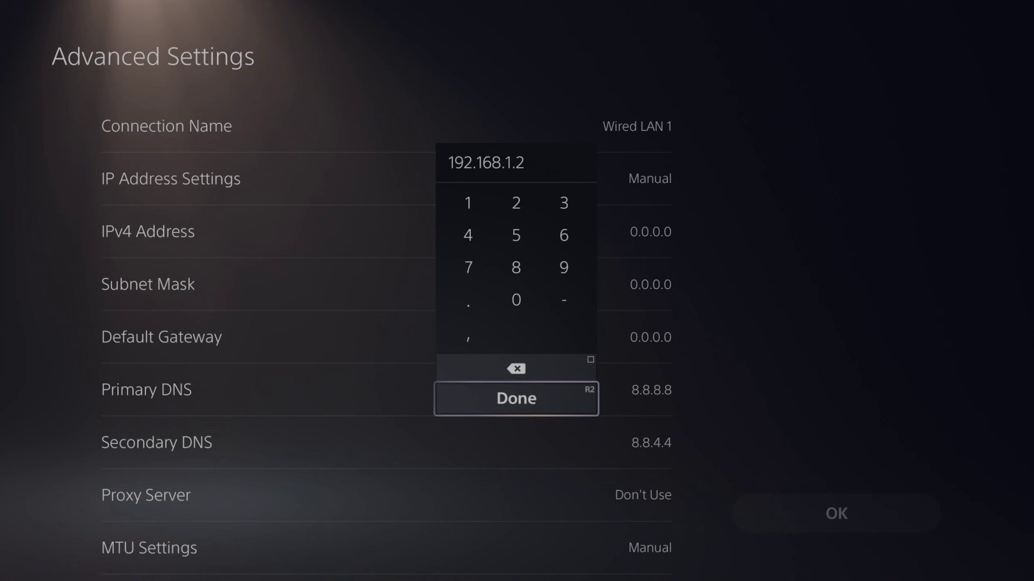
key(Return)
key(Down)
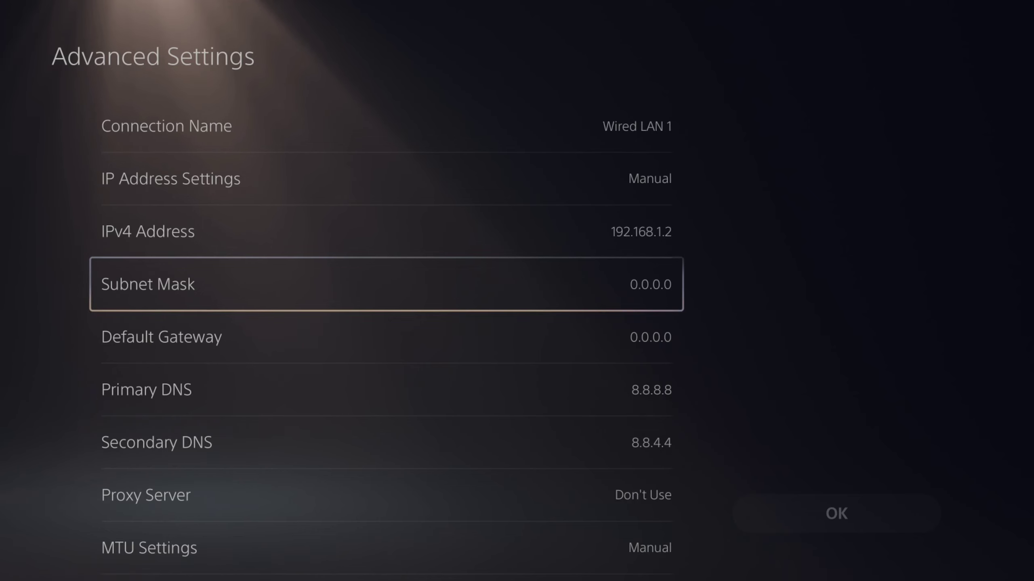
key(Up)
key(Up)
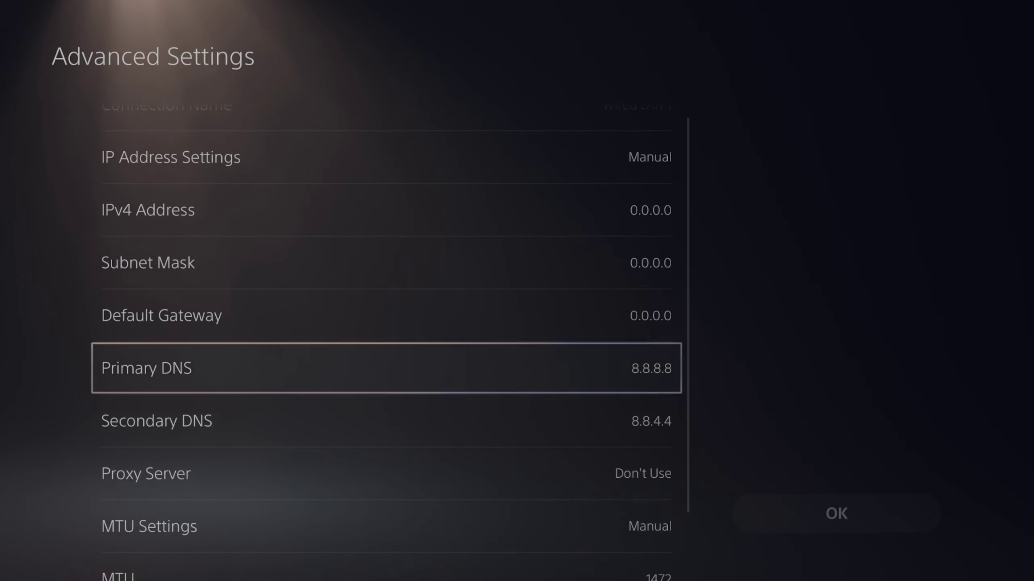
key(Return)
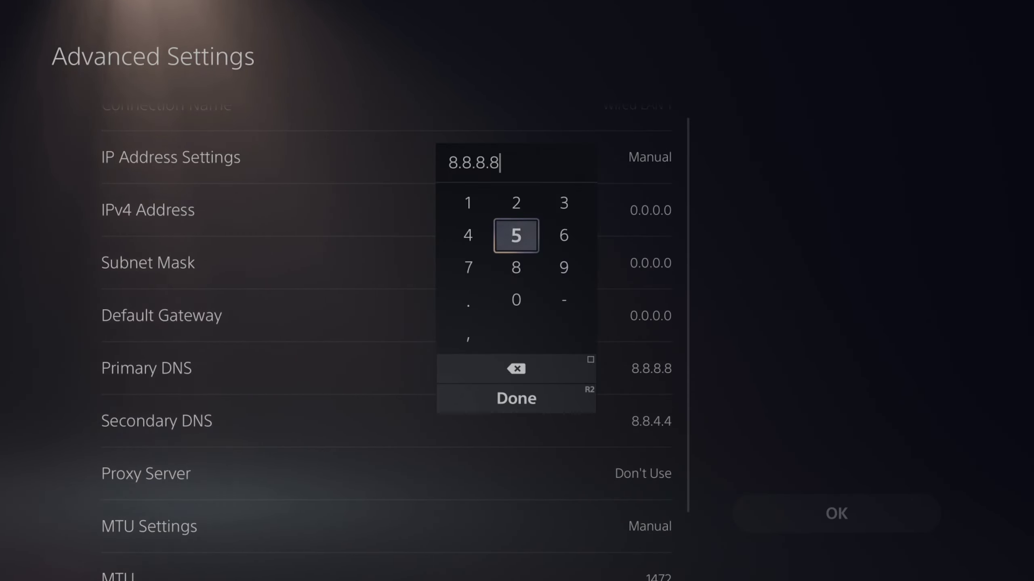
key(Return)
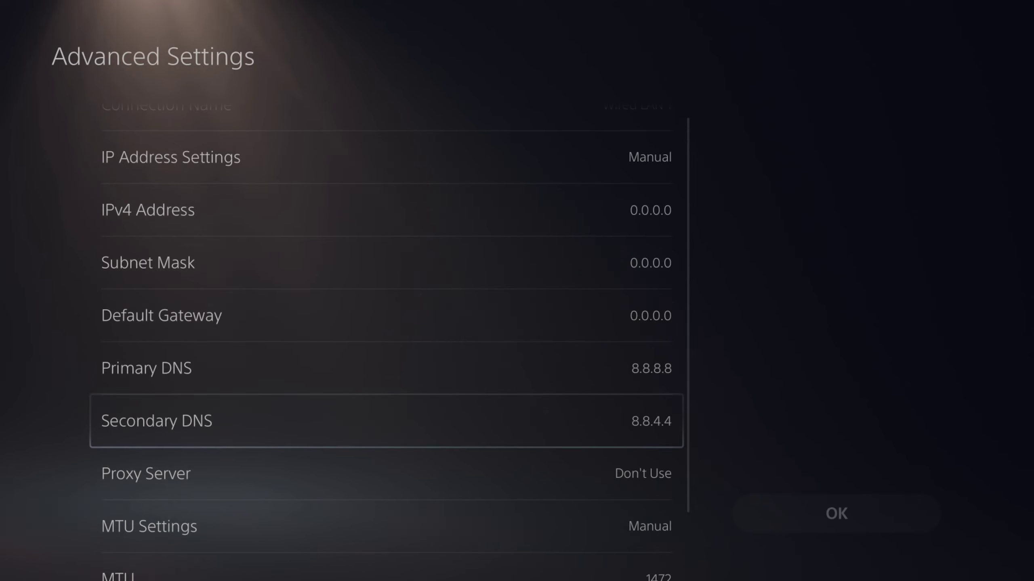
key(Return)
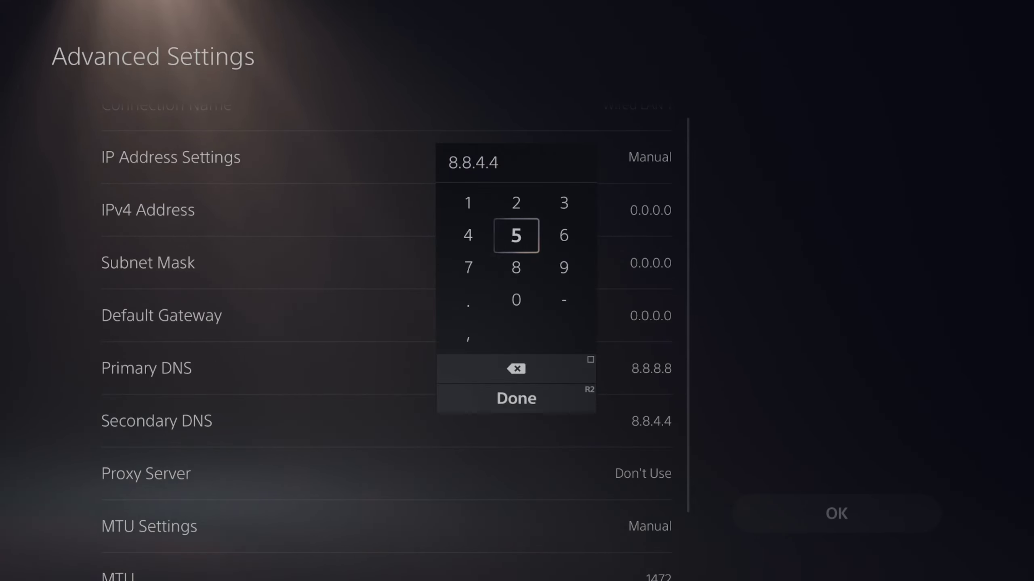
key(Return)
key(Down)
key(Down)
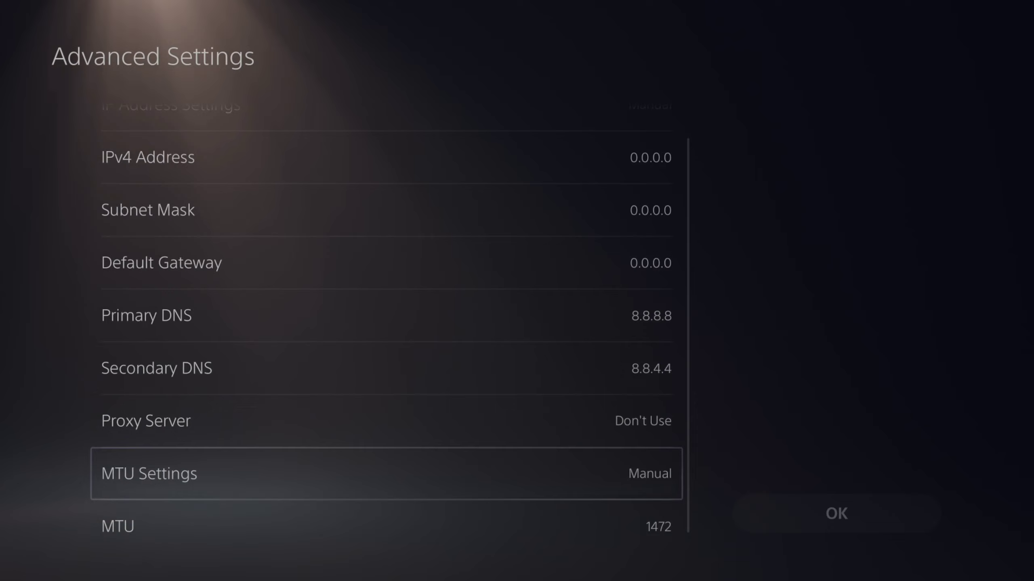
key(Down)
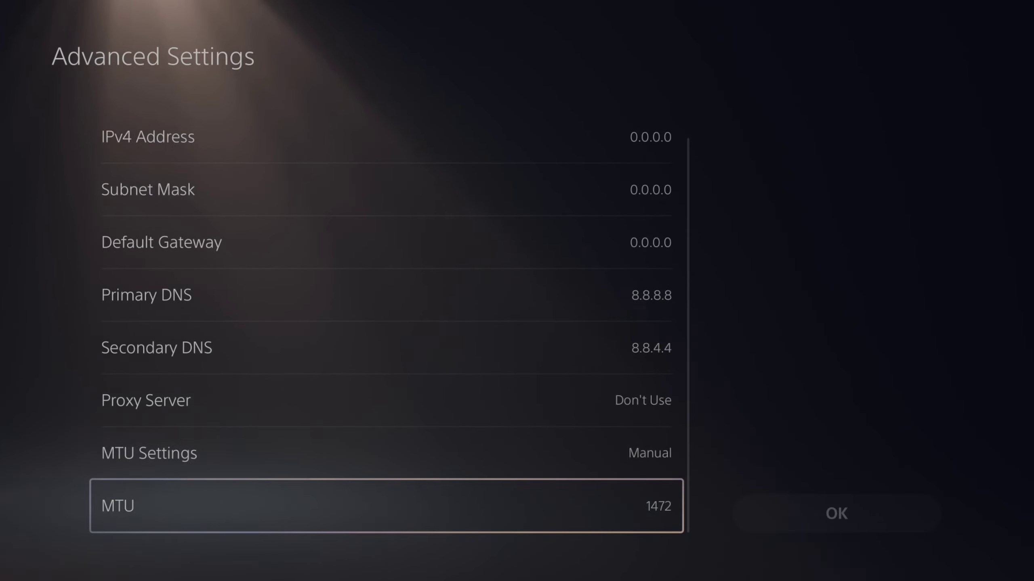
key(Up)
key(Up)
key(Up)
key(Up)
key(Up)
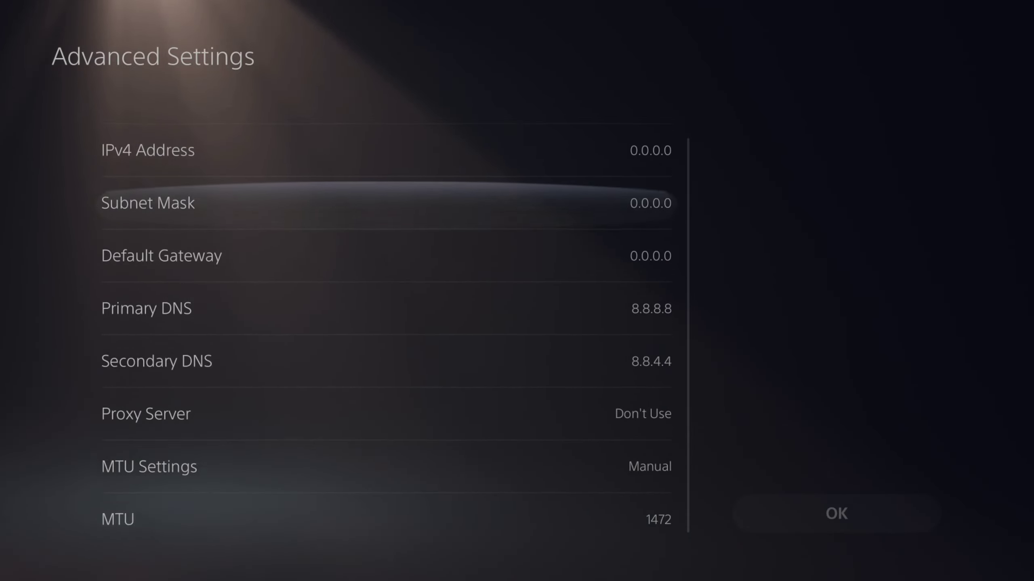
key(Up)
key(Up)
key(Up)
key(Down)
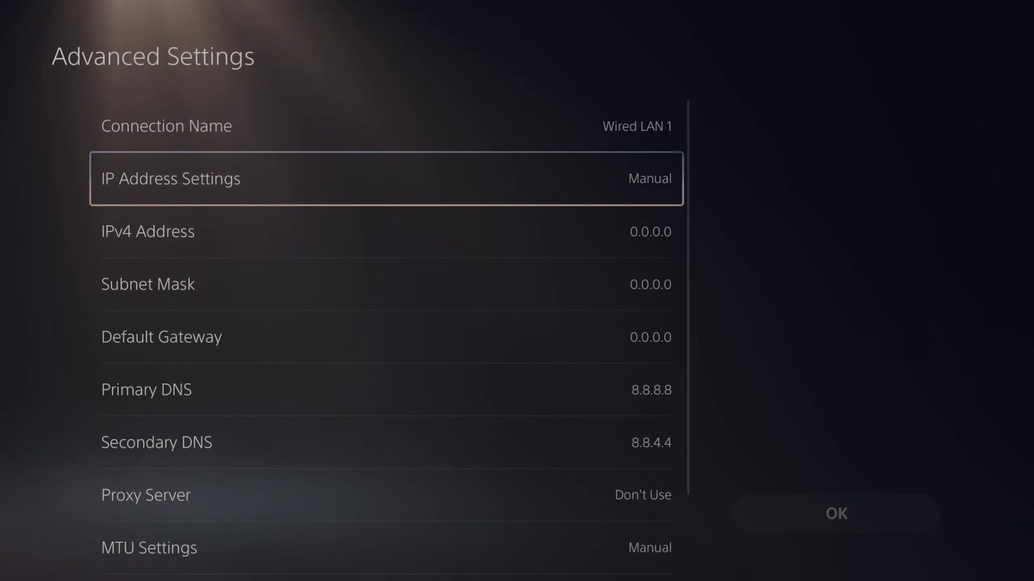
key(Return)
key(Return)
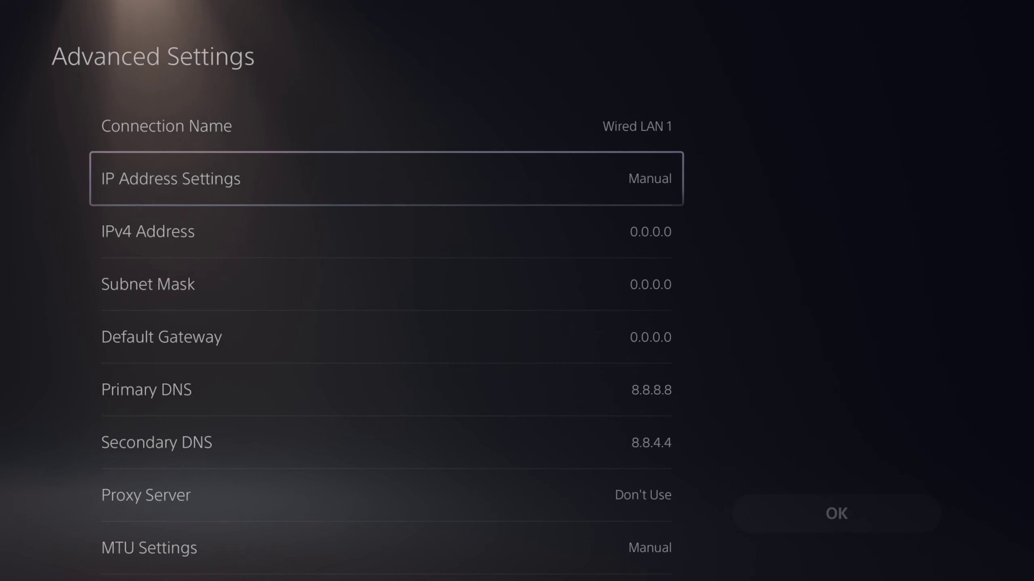